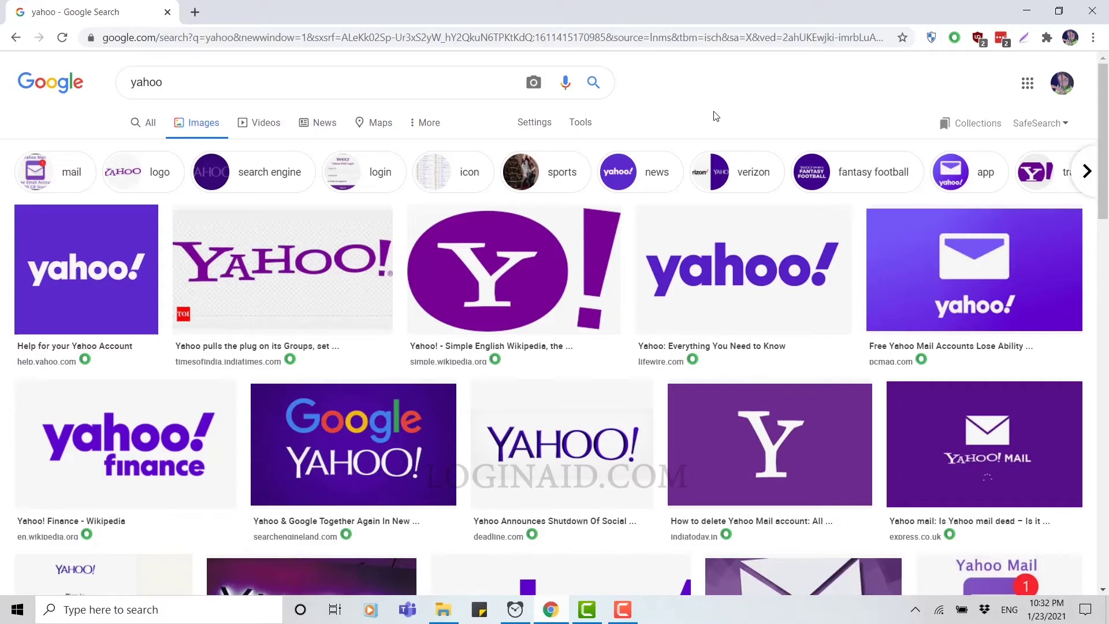
# Close Chrome, relaunch it from the desktop shortcut, and load yahoo.com
pyautogui.hotkey('alt', 'F4')
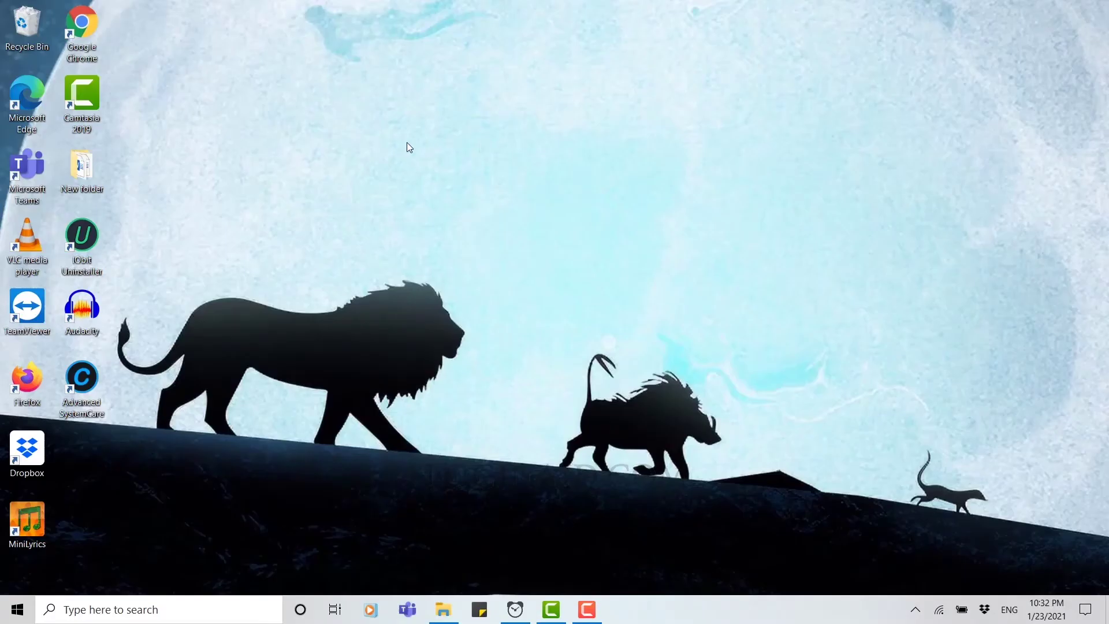
pyautogui.click(86, 42)
pyautogui.doubleClick(75, 54)
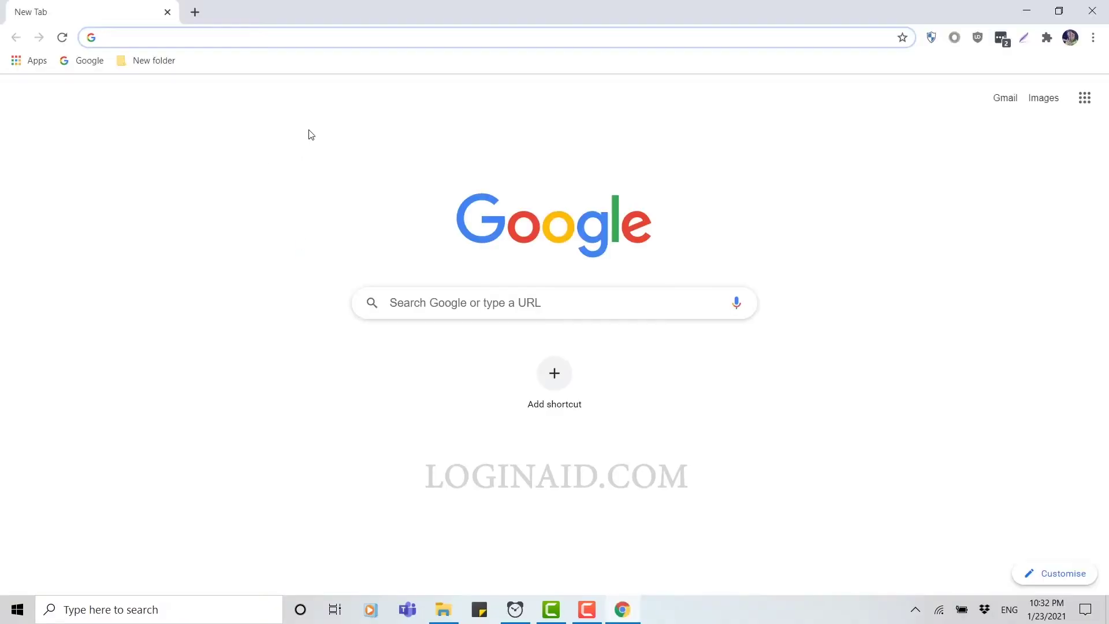
pyautogui.write('y')
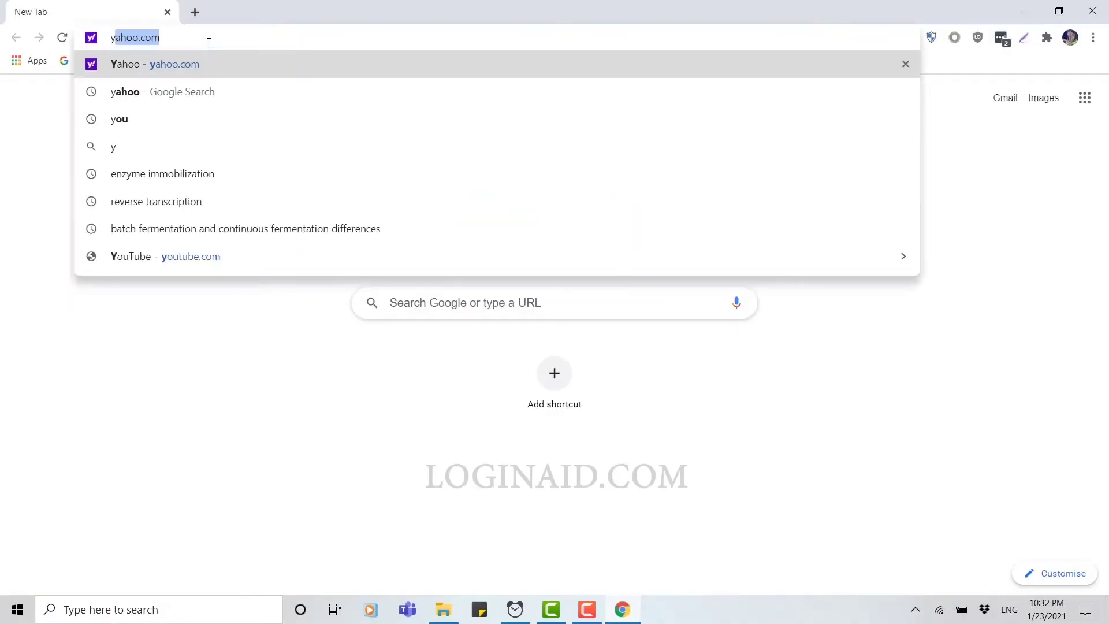
pyautogui.write('ahoo.com')
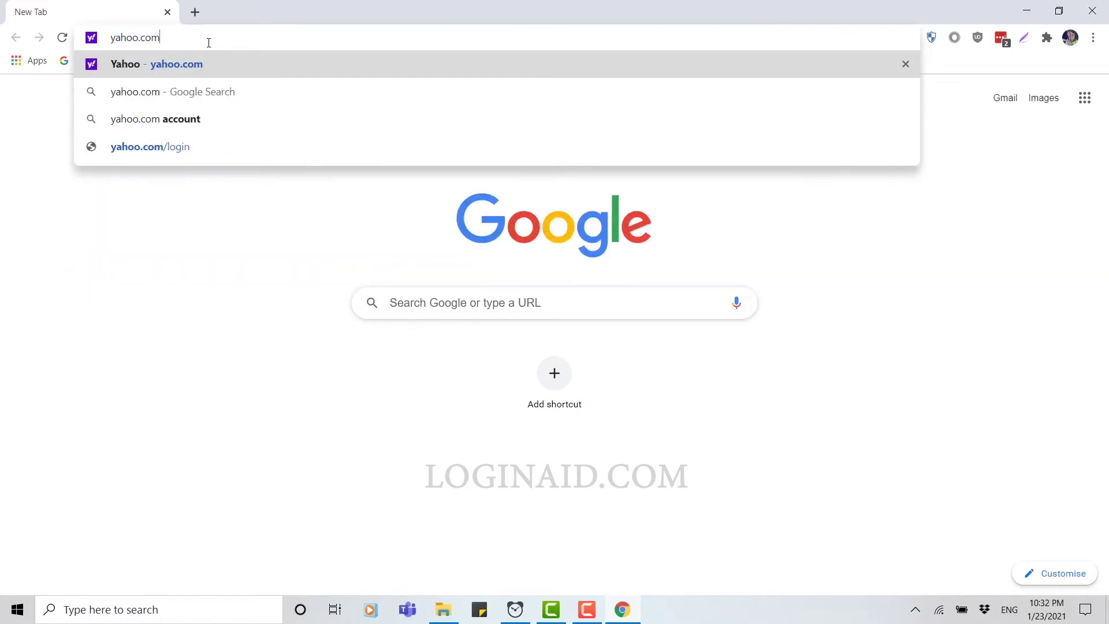
pyautogui.press('Return')
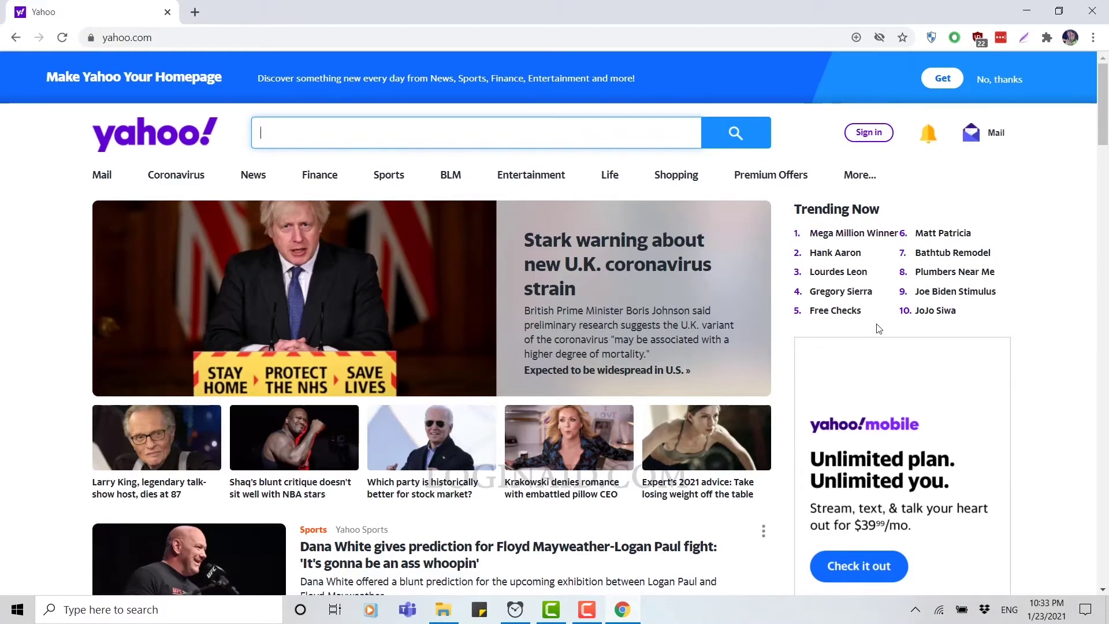
# Go from the Yahoo homepage's Sign in page to Create an account
pyautogui.scroll(-9, 872, 364)
pyautogui.scroll(10, 872, 363)
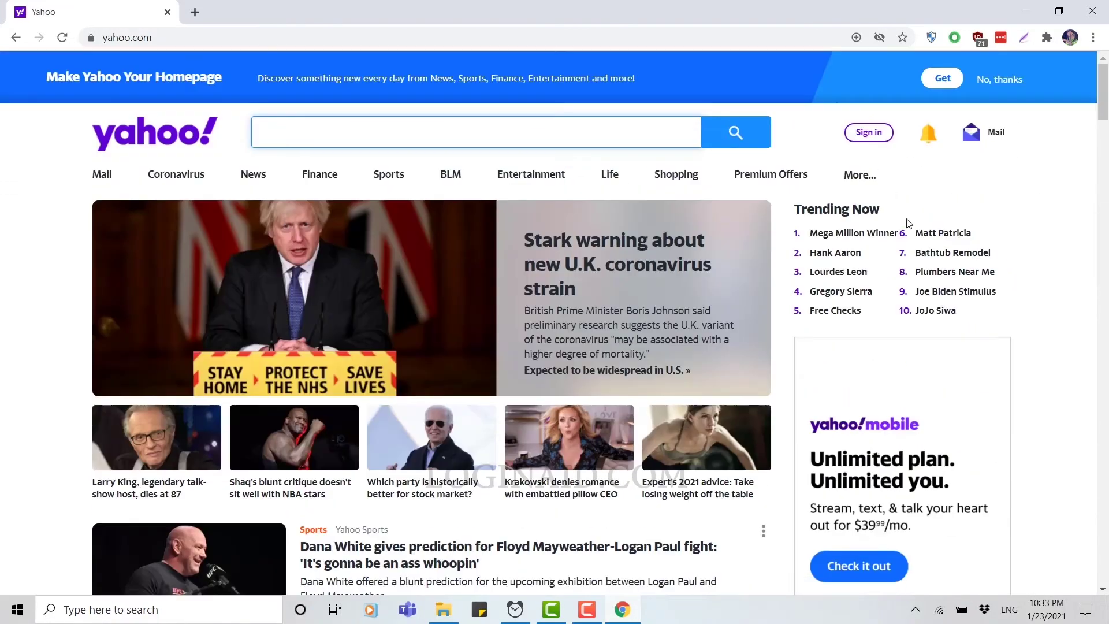
pyautogui.click(872, 139)
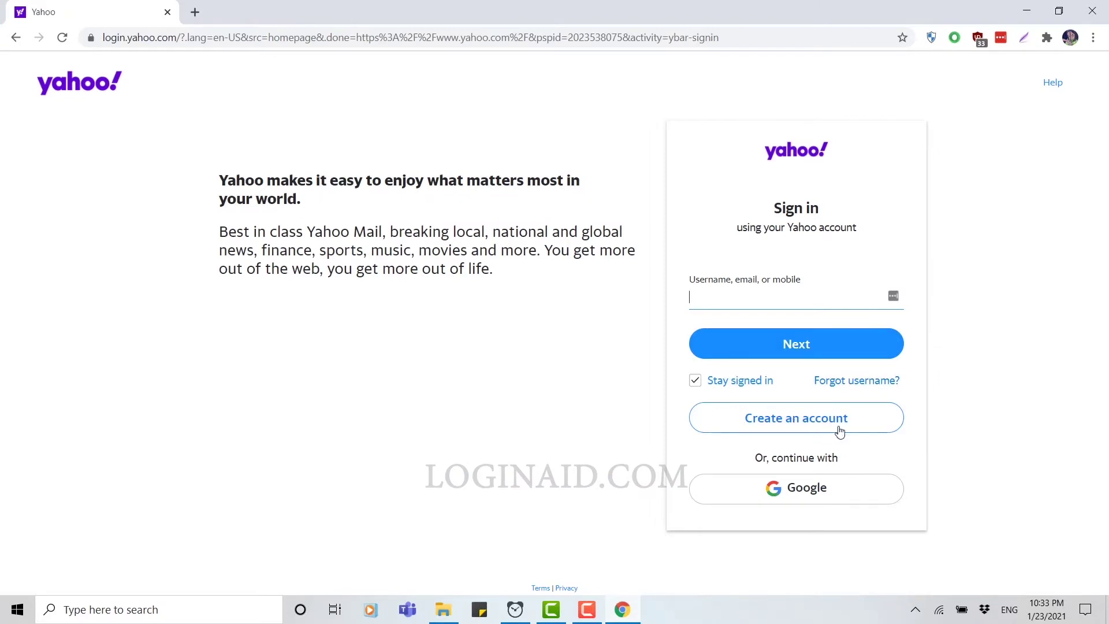
pyautogui.click(771, 424)
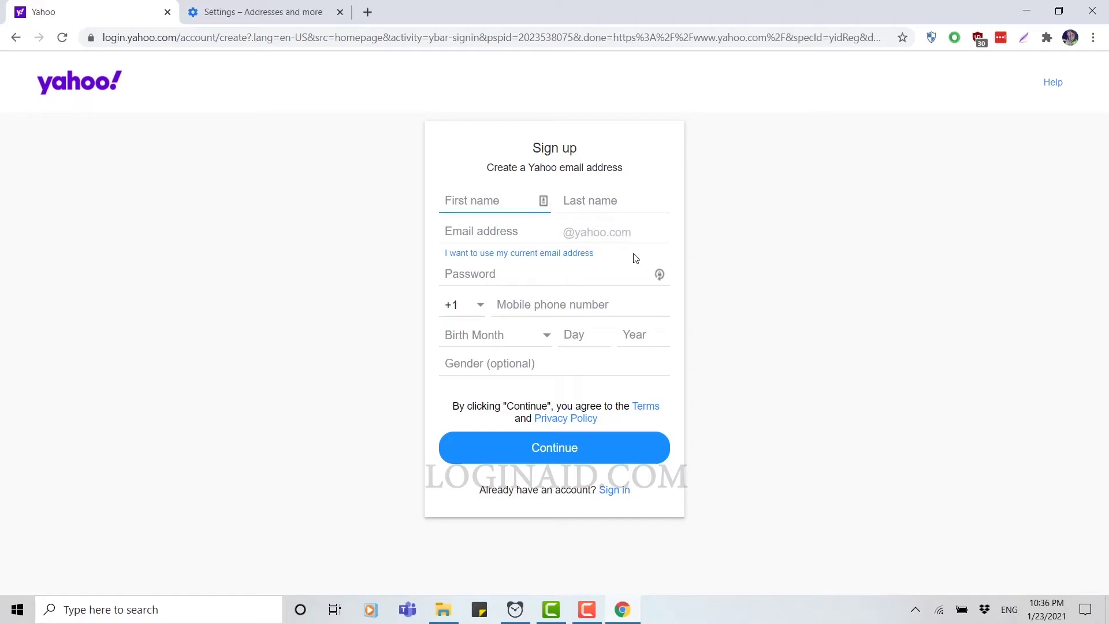
# Enter the new user's first and last name on the sign-up form
pyautogui.click(610, 202)
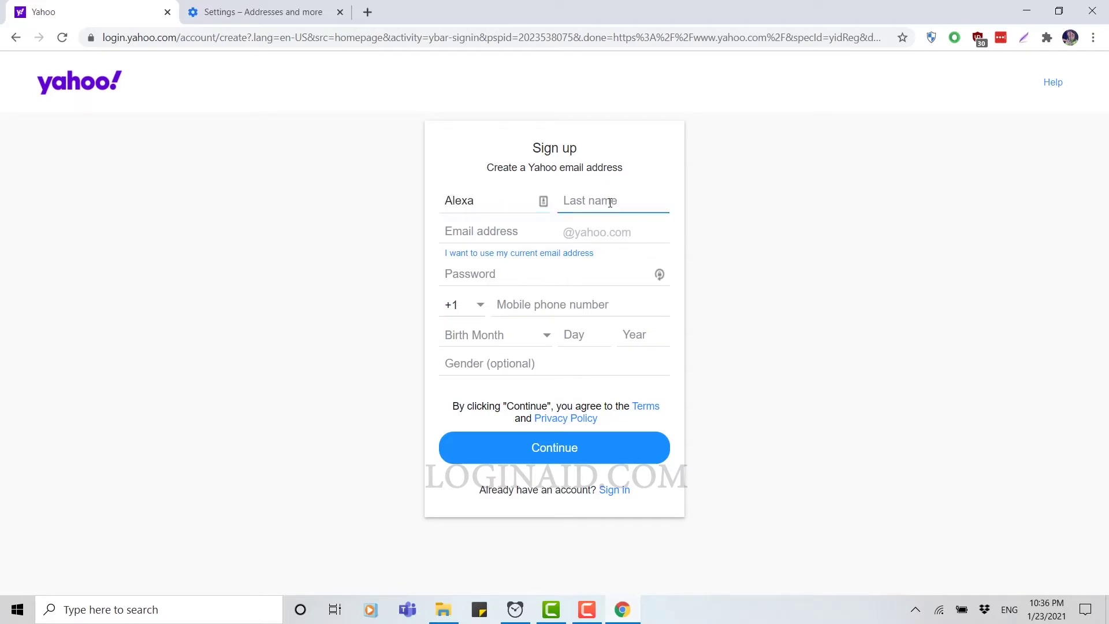
pyautogui.click(492, 231)
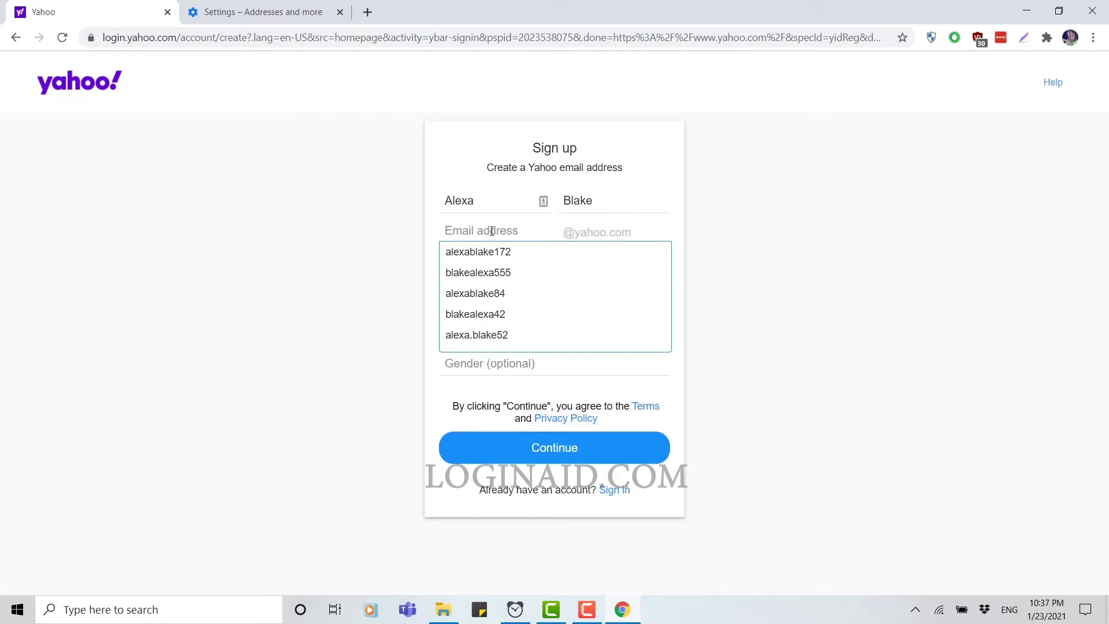
# Enter the chosen email username and the account password
pyautogui.click(503, 278)
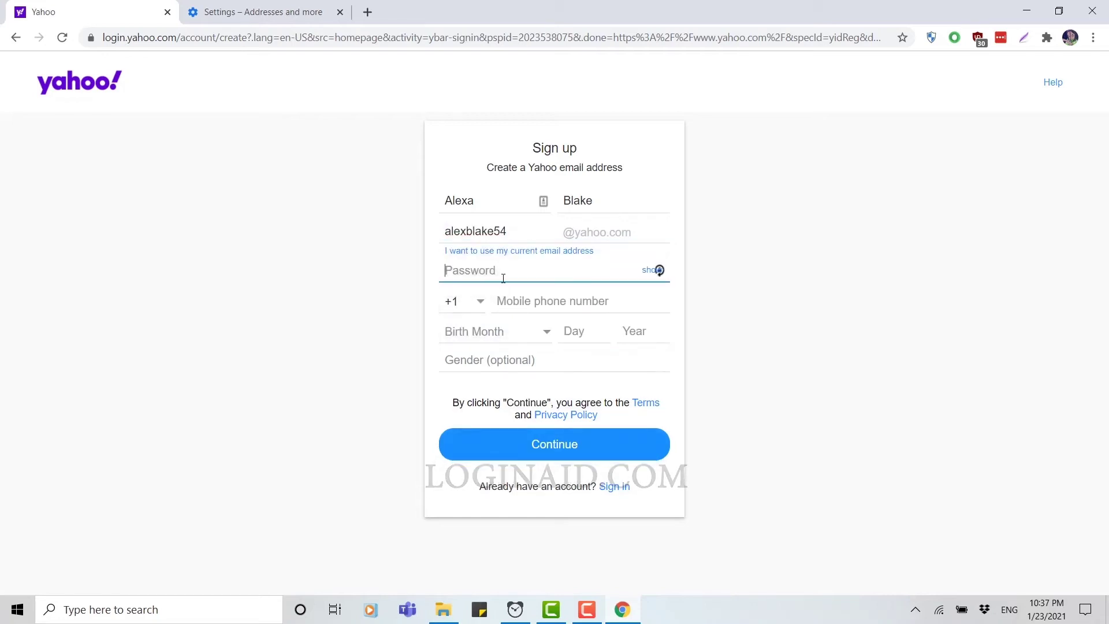
pyautogui.write('••••••••')
pyautogui.click(449, 320)
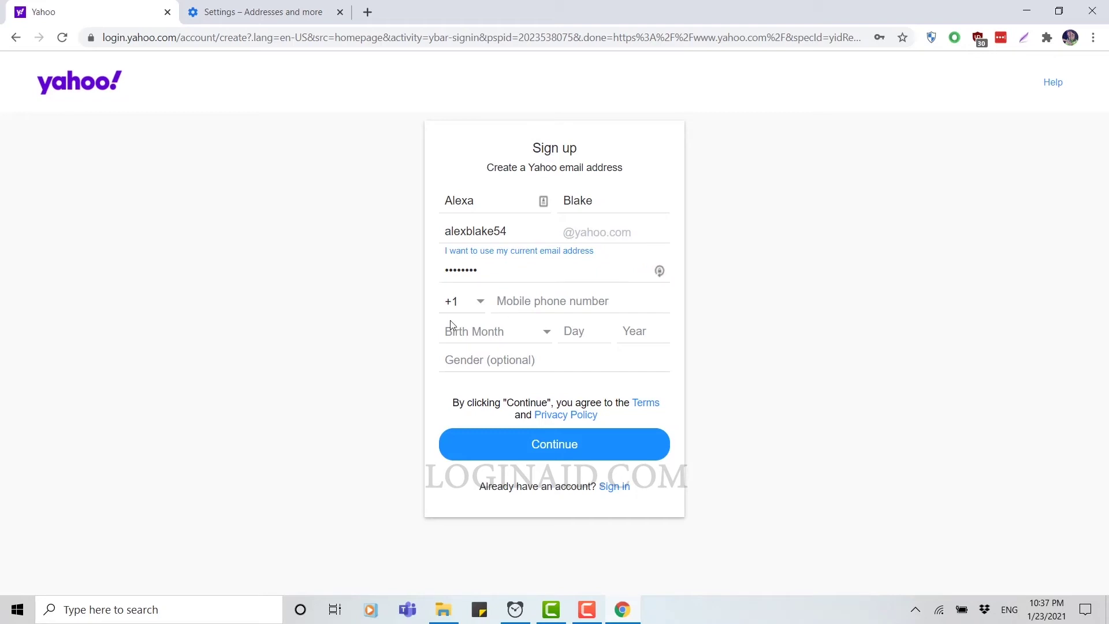
# Choose the phone country code and enter the mobile number
pyautogui.click(482, 307)
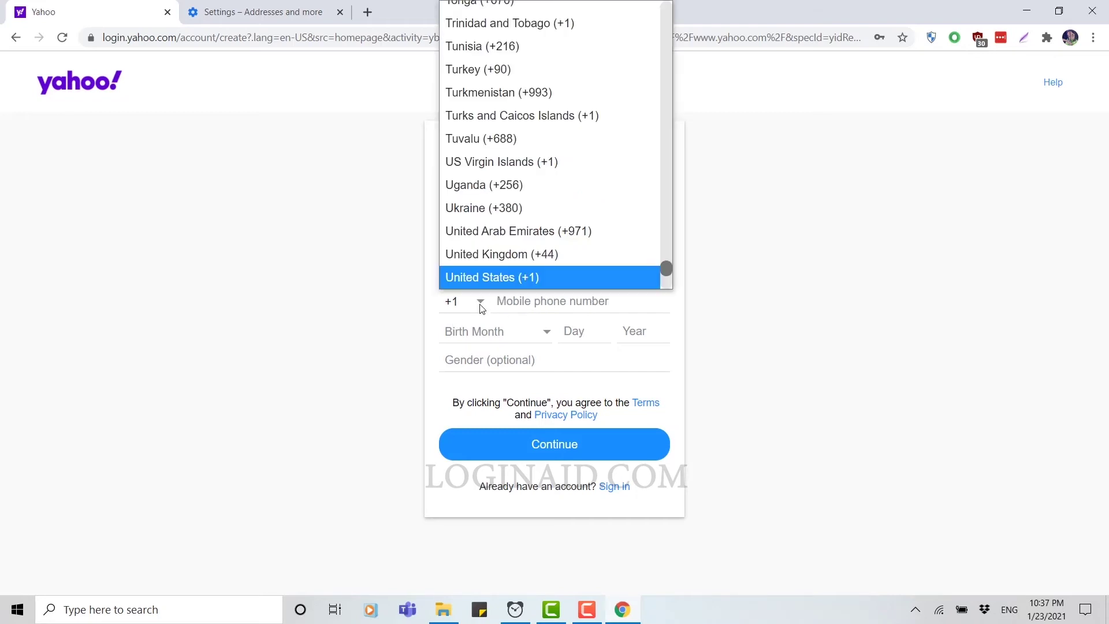
pyautogui.scroll(-1, 497, 198)
pyautogui.scroll(12, 496, 199)
pyautogui.scroll(8, 514, 202)
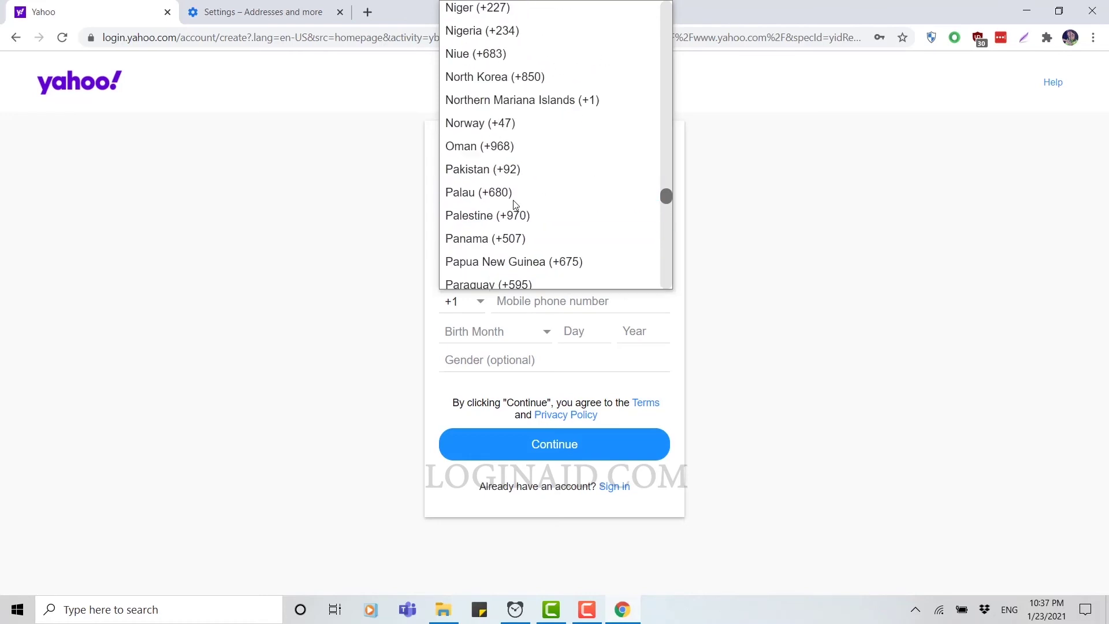
pyautogui.click(518, 199)
pyautogui.click(535, 305)
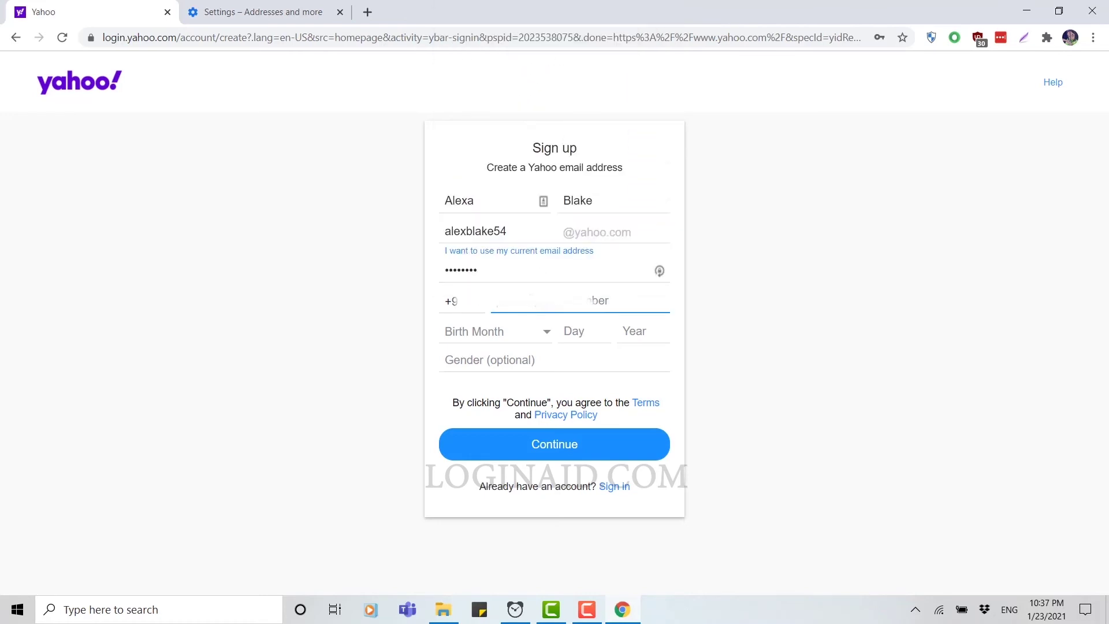
pyautogui.write('9')
pyautogui.click(517, 335)
pyautogui.click(494, 352)
pyautogui.click(583, 331)
pyautogui.write('23')
pyautogui.click(635, 332)
pyautogui.write('1995')
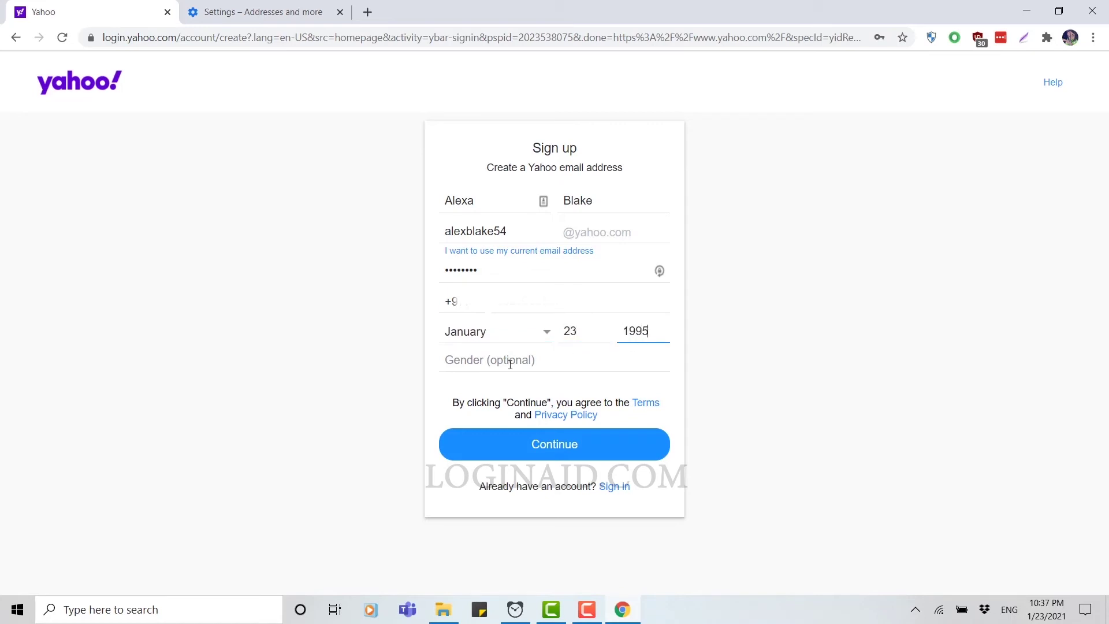
pyautogui.click(501, 364)
pyautogui.write('Female')
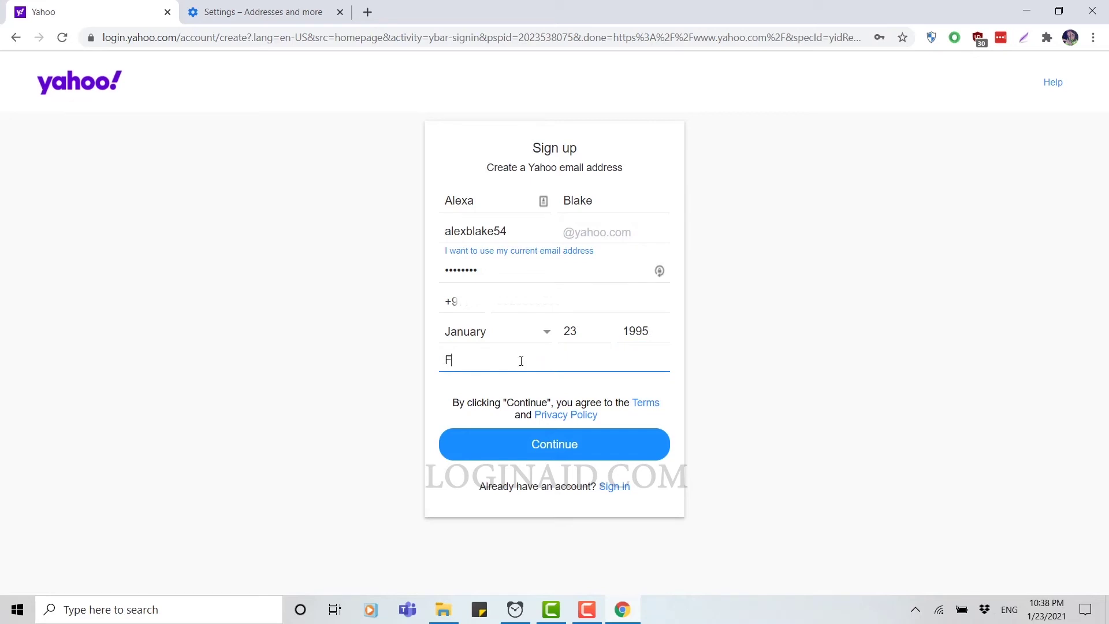
pyautogui.click(552, 452)
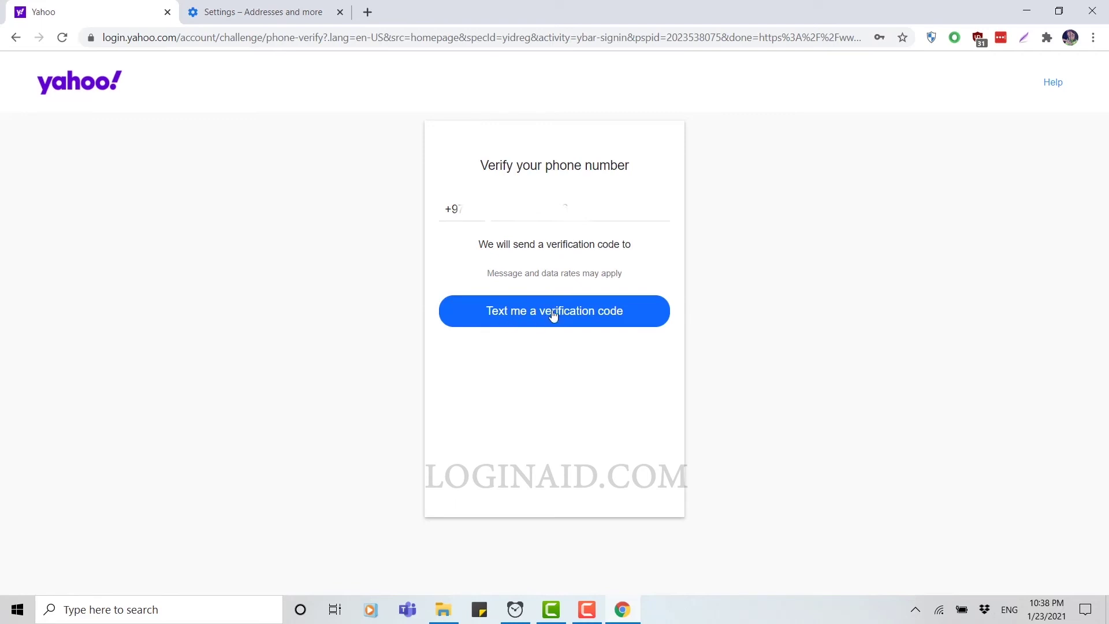
# Request a texted verification code and enter the received code to verify the phone
pyautogui.click(555, 315)
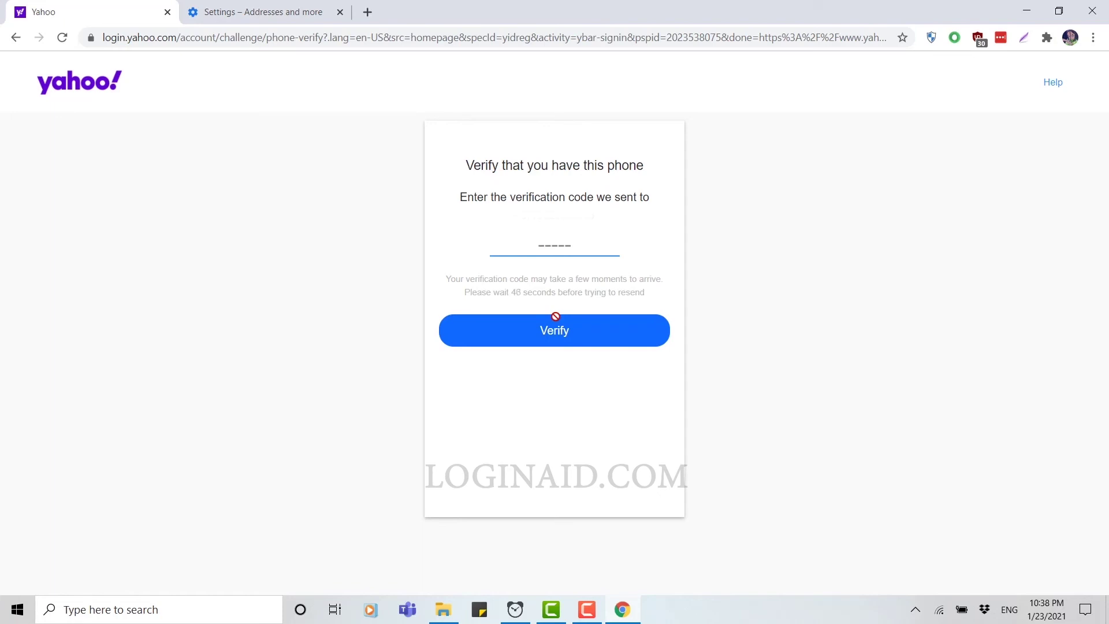
pyautogui.click(556, 329)
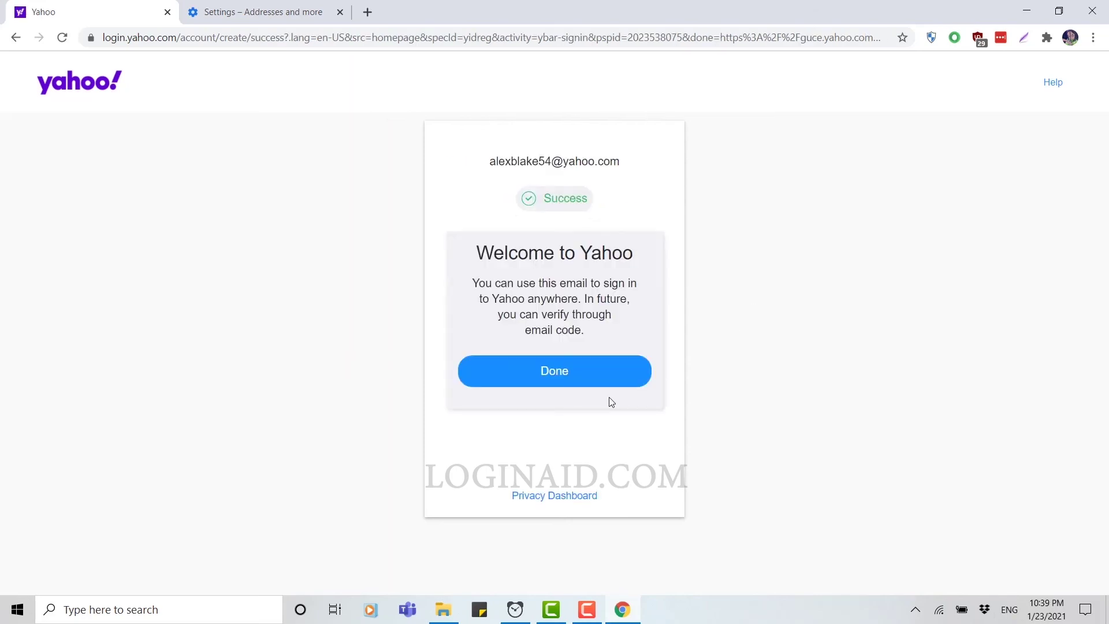
# Finish sign-up, open Yahoo Mail, and dismiss the inbox customisation popup
pyautogui.click(531, 376)
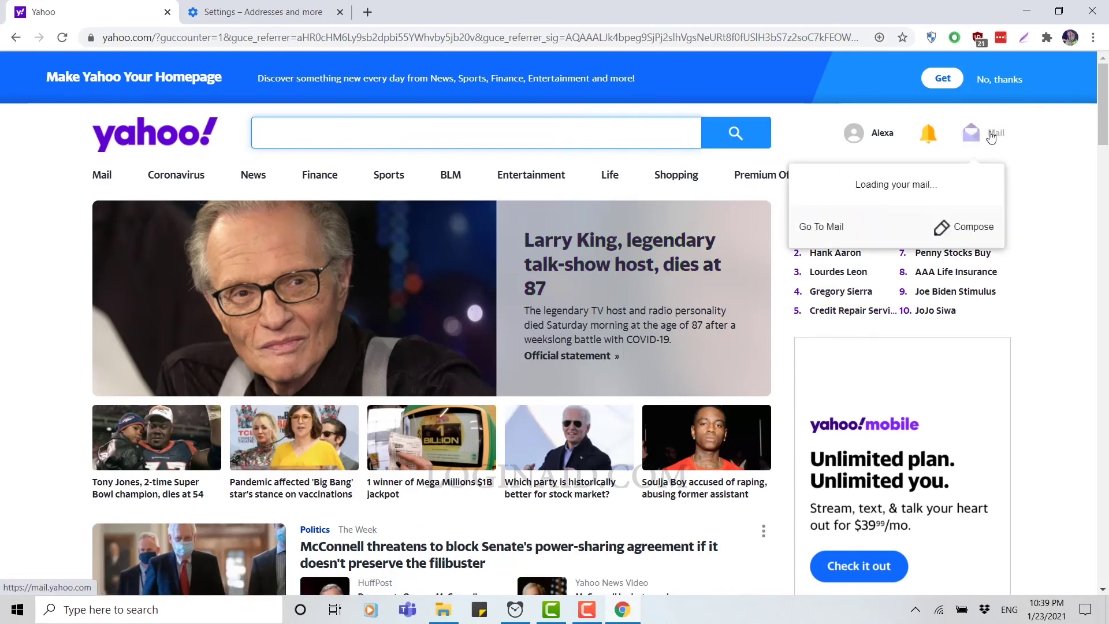
pyautogui.click(477, 226)
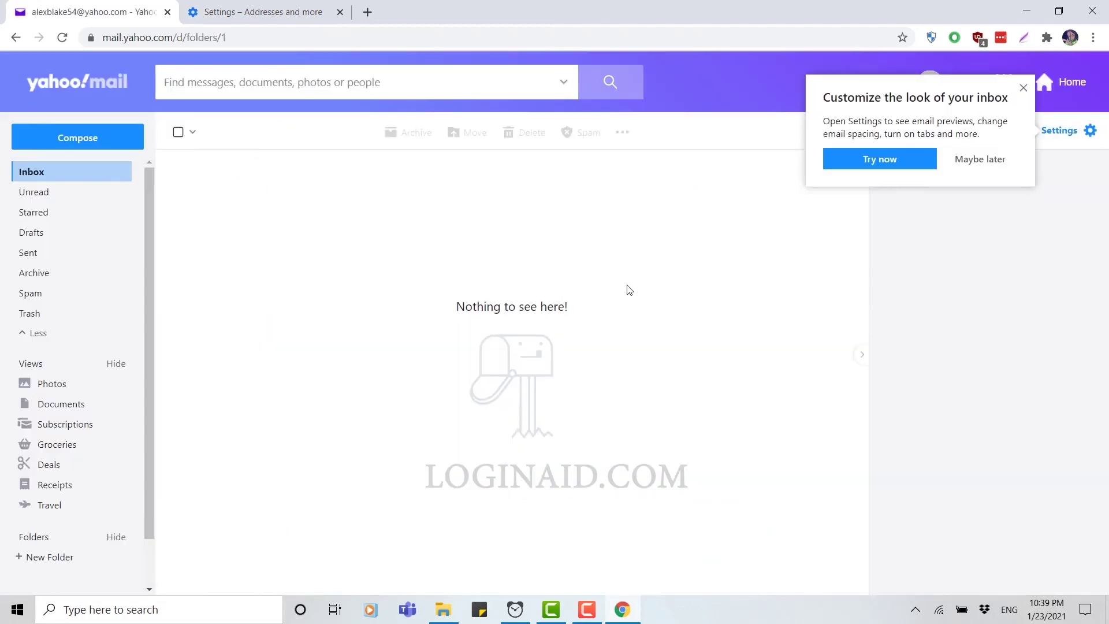
pyautogui.click(1026, 96)
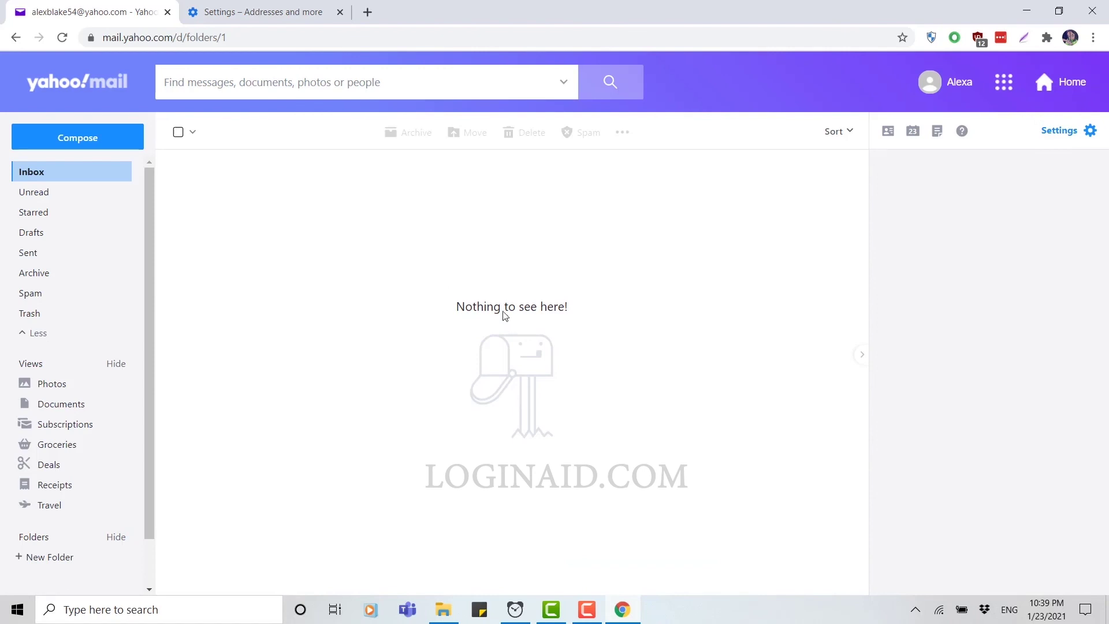